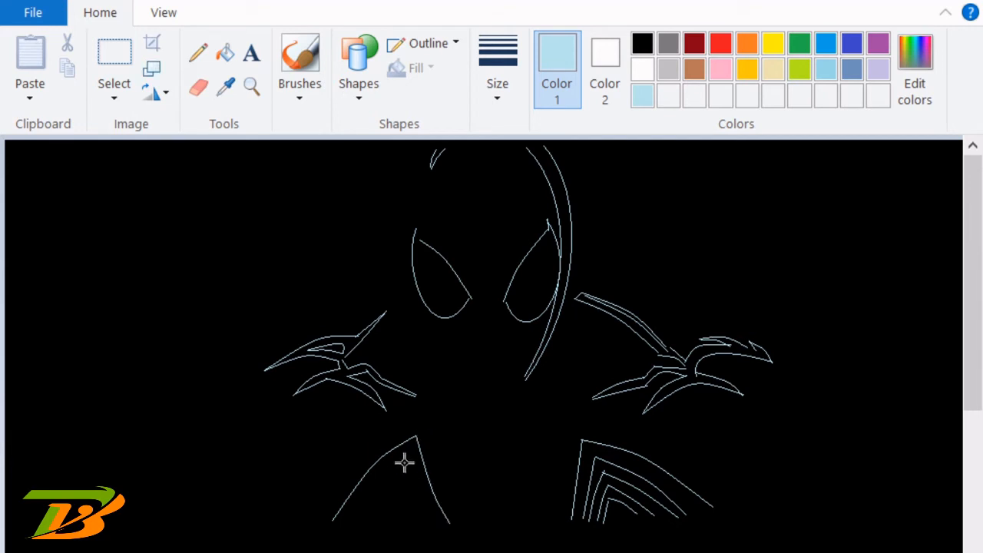
- Draw the nested chevron stripes inside the left chest arch with light blue curves
left_click_drag(395, 467, 349, 526)
double_click(374, 490)
left_click(373, 404)
left_click_drag(401, 477, 430, 528)
left_click_drag(402, 478, 364, 533)
mouse_move(366, 522)
left_mouse_down()
mouse_move(398, 495)
mouse_move(413, 532)
left_mouse_up()
left_click(376, 505)
left_click(398, 514)
left_click(469, 489)
left_click(410, 508)
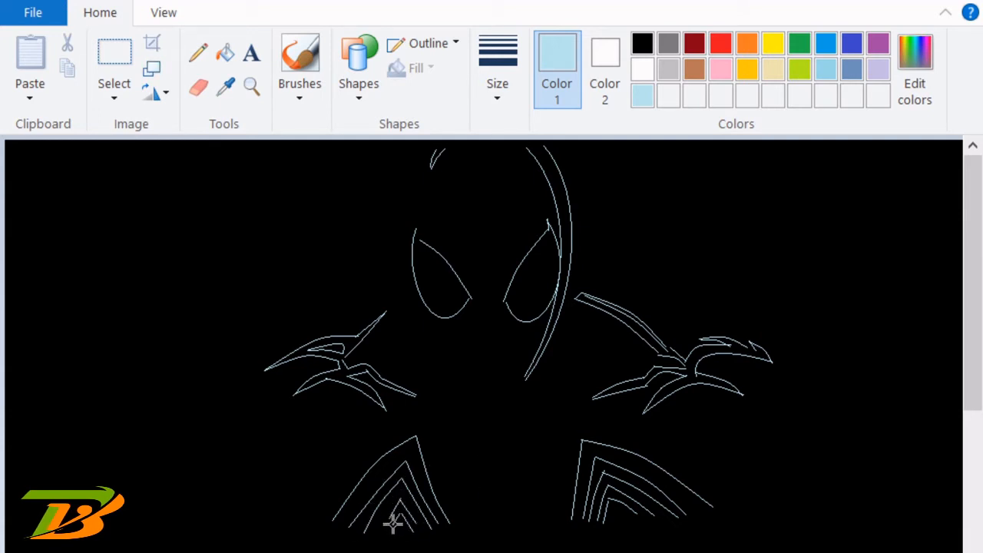
- Draw a thin leaf-shaped sliver and a jagged arm shape to the left of the chest arch
mouse_move(246, 477)
left_mouse_down()
mouse_move(294, 471)
mouse_move(264, 475)
mouse_move(298, 500)
mouse_move(284, 498)
mouse_move(317, 532)
left_mouse_up()
left_click(335, 455)
left_click(317, 478)
left_click(336, 487)
mouse_move(268, 491)
left_mouse_down()
mouse_move(294, 539)
mouse_move(277, 499)
left_mouse_up()
left_click(278, 516)
left_click(345, 504)
left_click(311, 510)
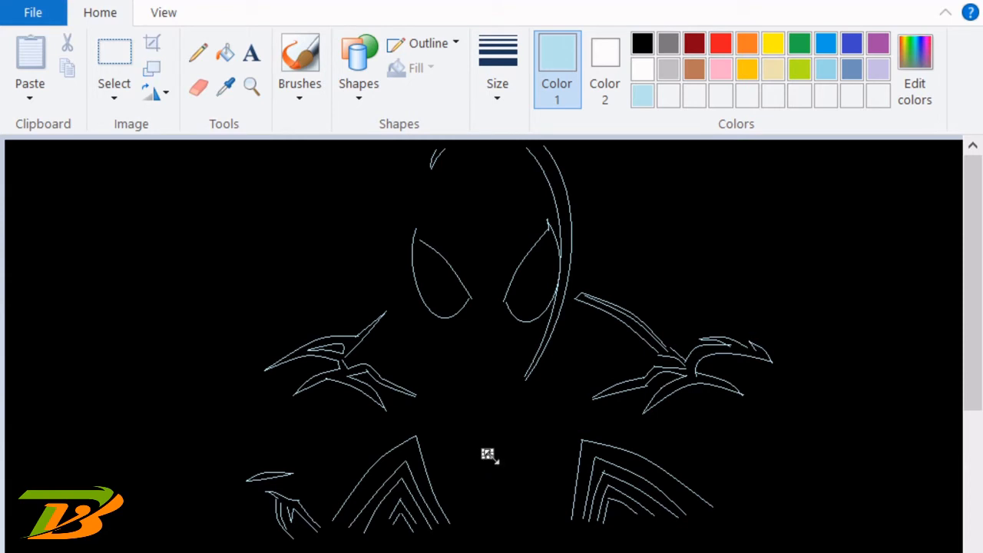
- Draw the cup-shaped inner curve of the emblem at the centre of the chest
mouse_move(513, 453)
left_mouse_down()
mouse_move(518, 483)
mouse_move(536, 469)
mouse_move(493, 482)
mouse_move(475, 473)
left_mouse_up()
left_click(535, 470)
left_click(479, 481)
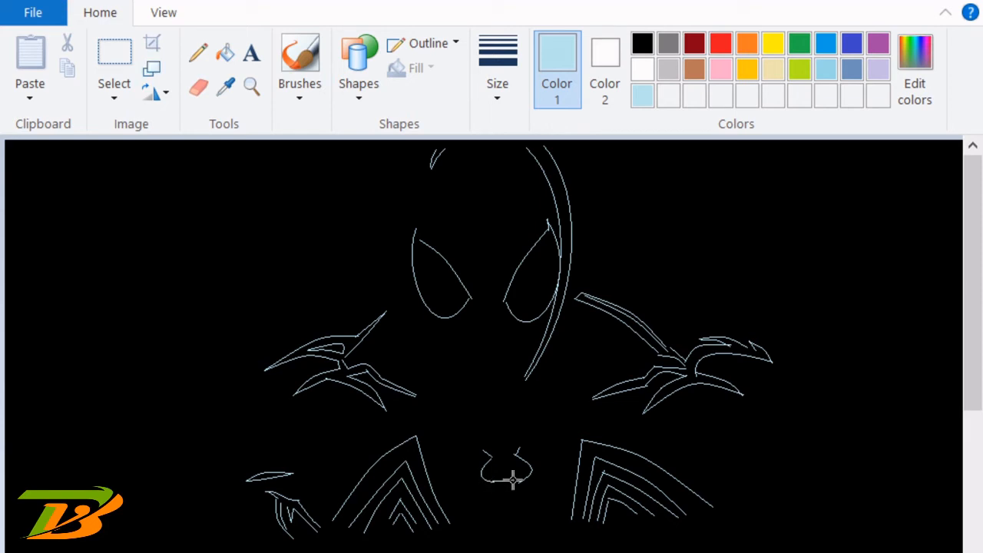
left_click(509, 477)
- Draw the outer edge of the chest emblem's upper right arm as a curve
mouse_move(522, 446)
left_mouse_down()
mouse_move(548, 469)
mouse_move(563, 436)
mouse_move(551, 470)
left_mouse_up()
left_click(544, 461)
left_click(545, 461)
left_click(575, 445)
left_click(540, 458)
left_click(540, 458)
left_click(542, 419)
- Outline the left side of the chest emblem from its upper arm down to the lower leg
mouse_move(483, 450)
left_mouse_down()
mouse_move(461, 478)
mouse_move(483, 493)
left_mouse_up()
left_click(468, 465)
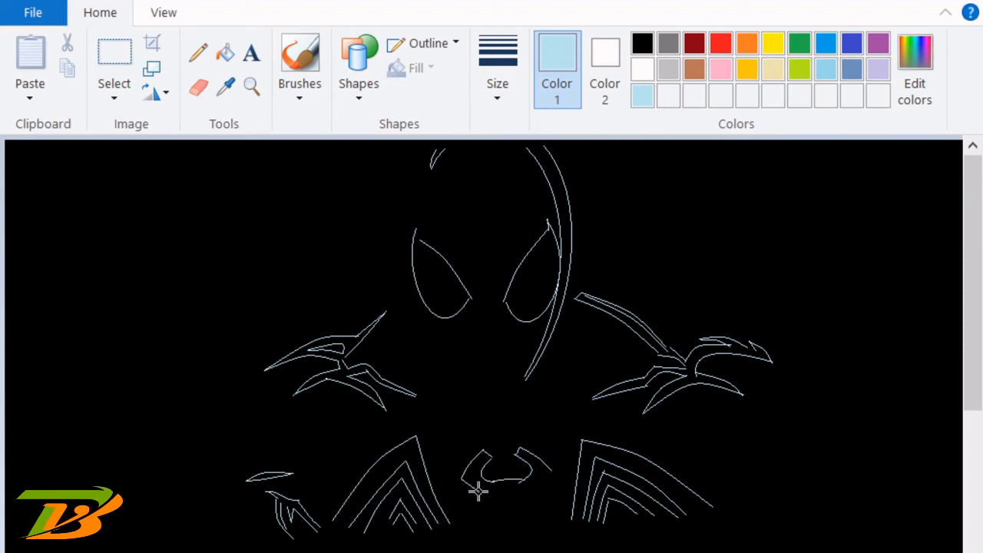
left_click(472, 483)
left_click(487, 493)
left_click(476, 506)
- Outline the right side of the chest emblem from the arm tip down to the lower leg
mouse_move(536, 514)
left_mouse_down()
mouse_move(533, 489)
mouse_move(550, 467)
left_mouse_up()
left_click(533, 500)
left_click(536, 500)
left_click(575, 480)
left_click(536, 476)
- Draw a small leaf shape and a curved wedge beside the inner fingers of the right hand
left_click(565, 386)
left_click(565, 395)
left_click(602, 345)
left_click_drag(580, 370, 611, 385)
left_click(598, 379)
left_click(595, 377)
left_click(583, 368)
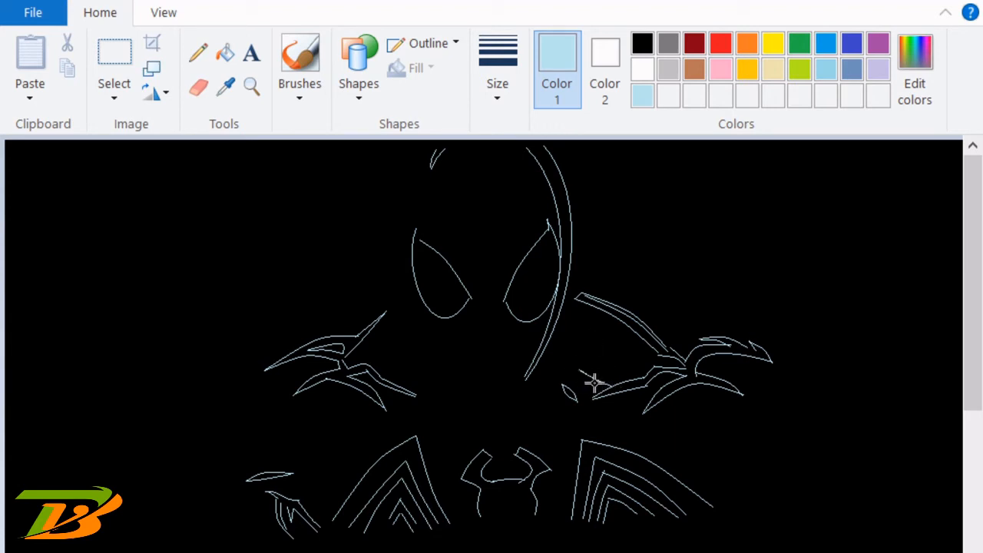
left_click(583, 386)
- Draw two small marks above the chest emblem and a leaf shape beside the left hand
mouse_move(513, 433)
left_mouse_down()
mouse_move(549, 417)
mouse_move(534, 412)
mouse_move(535, 427)
mouse_move(507, 431)
mouse_move(495, 423)
mouse_move(500, 434)
left_mouse_up()
left_click(524, 428)
left_click(523, 427)
left_click(541, 423)
left_click_drag(395, 376, 413, 367)
- Draw a long diagonal sliver and a small three-pronged mark at the far left of the figure
mouse_move(195, 489)
left_mouse_down()
mouse_move(235, 439)
mouse_move(228, 456)
left_mouse_up()
left_click(219, 466)
left_click_drag(240, 521, 252, 521)
mouse_move(253, 520)
left_mouse_down()
mouse_move(256, 507)
mouse_move(255, 525)
left_mouse_up()
left_click(252, 520)
left_click(657, 496)
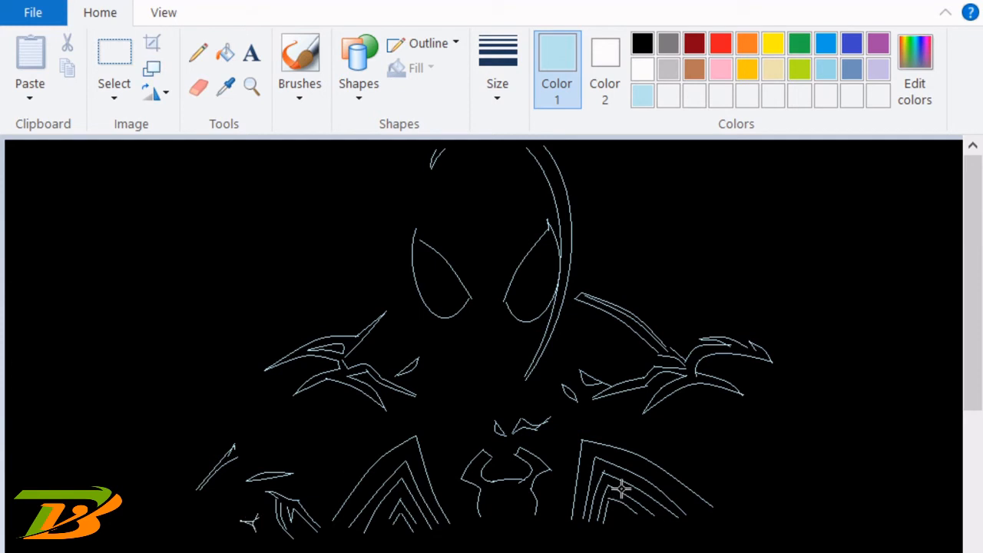
- Close the open upper end of the diagonal sliver on the far left with short lines
left_click(251, 86)
left_click(274, 417)
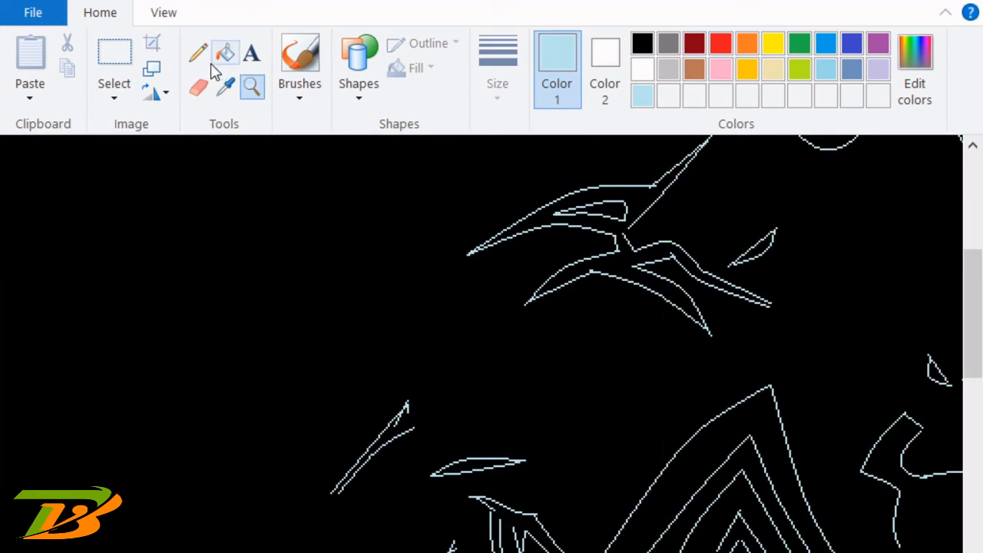
left_click(442, 430)
left_click(359, 73)
left_click(338, 127)
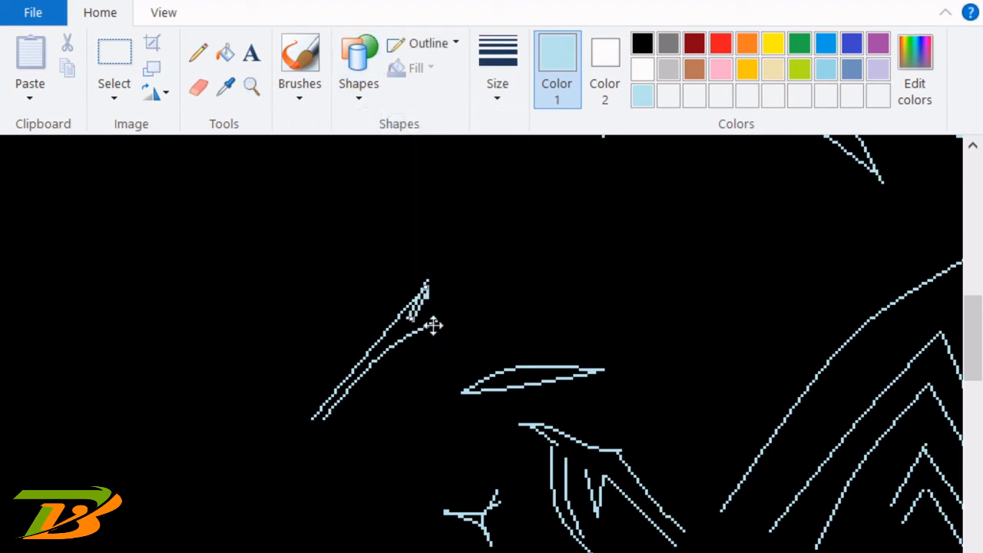
scroll(697, 346, "up", 5)
scroll(698, 346, "down", 1)
scroll(698, 346, "right", 5)
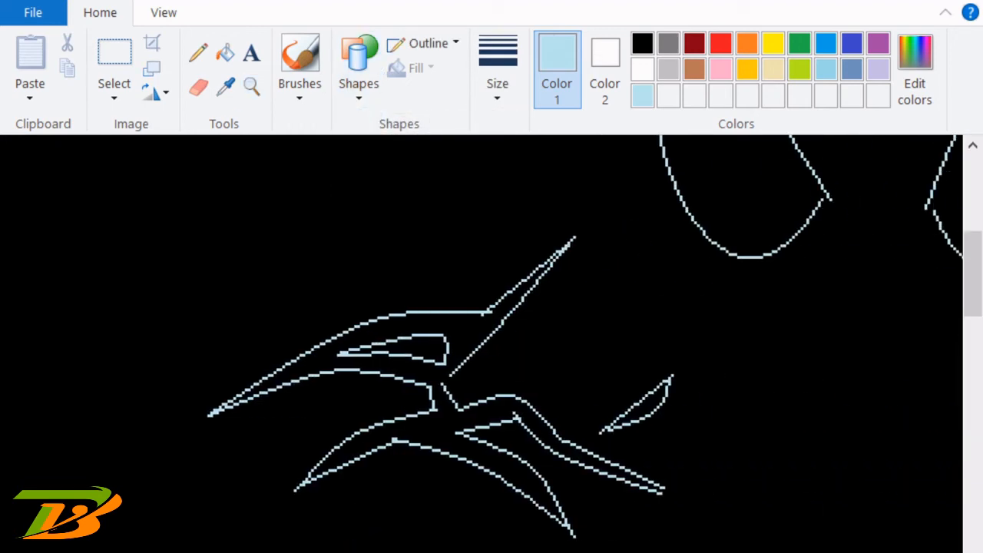
- Close the gaps at the corners of both eyes with short lines
scroll(325, 239, "up", 2)
left_click_drag(298, 251, 322, 261)
key("ctrl+z")
left_click(582, 445)
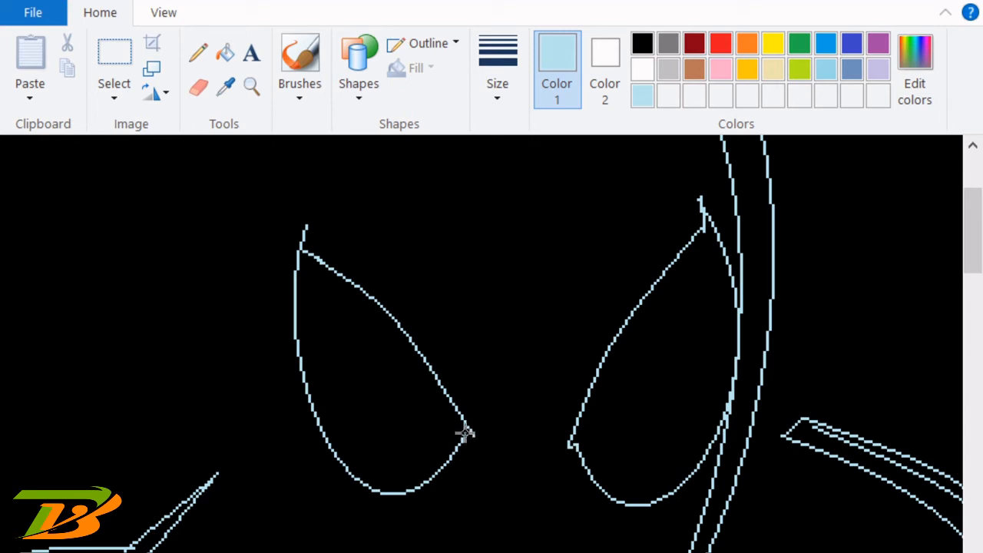
scroll(556, 353, "up", 3)
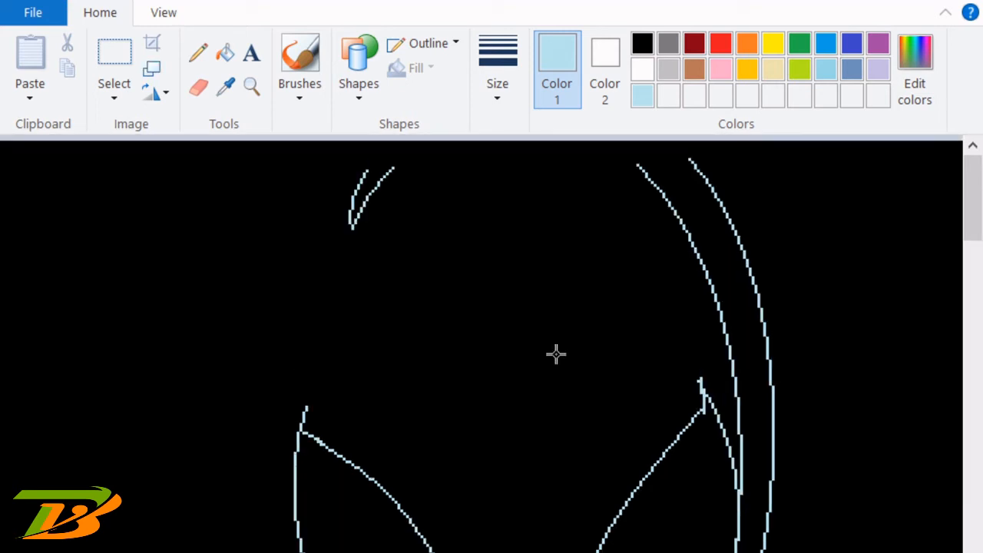
- Set Color 2 to black and erase the stray line end at the right eye's upper corner
left_click(198, 87)
left_click(605, 69)
left_click(643, 42)
scroll(481, 344, "down", 6)
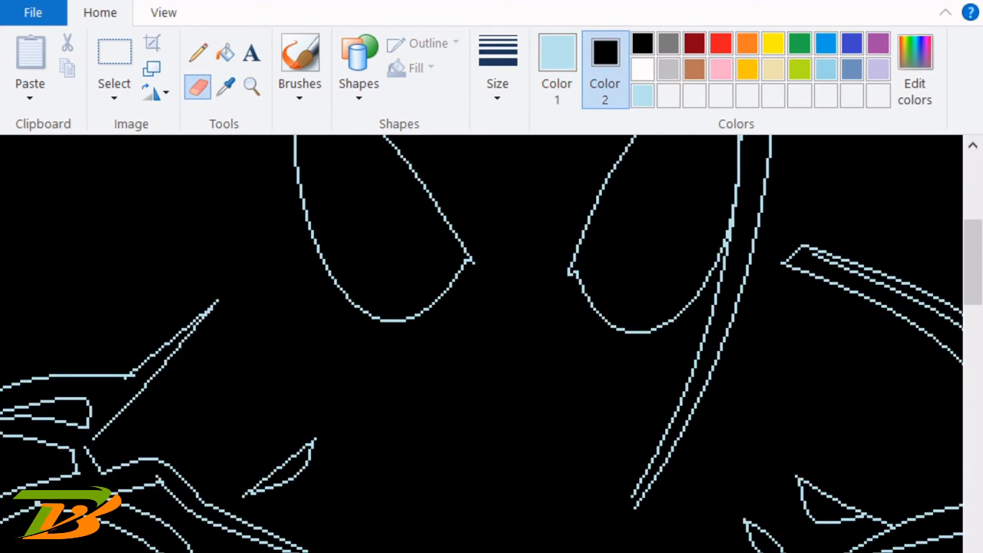
scroll(481, 343, "down", 2)
- Close the right hand's inner fingertip with the Pencil and erase the stray line end below the chest emblem
left_click(198, 52)
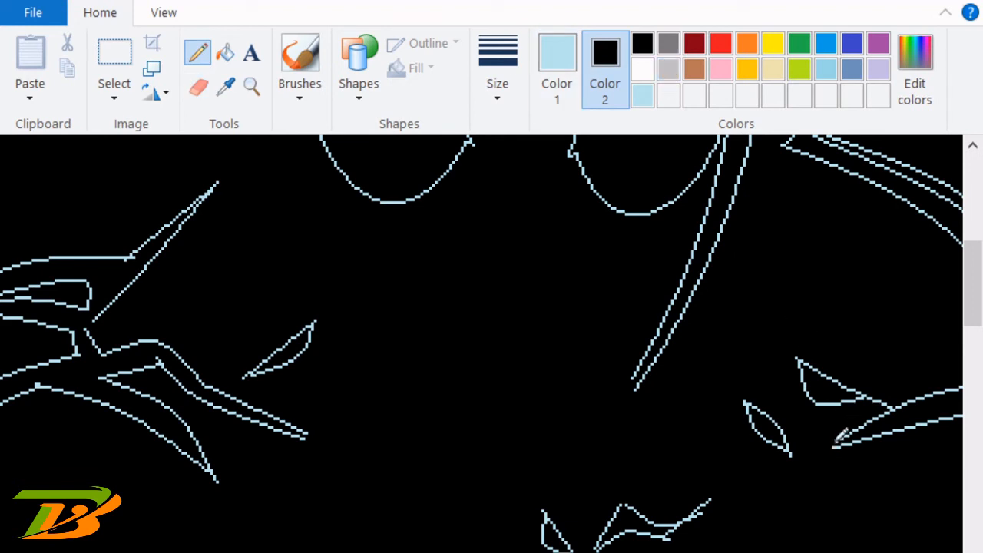
scroll(865, 420, "down", 6)
left_click(198, 87)
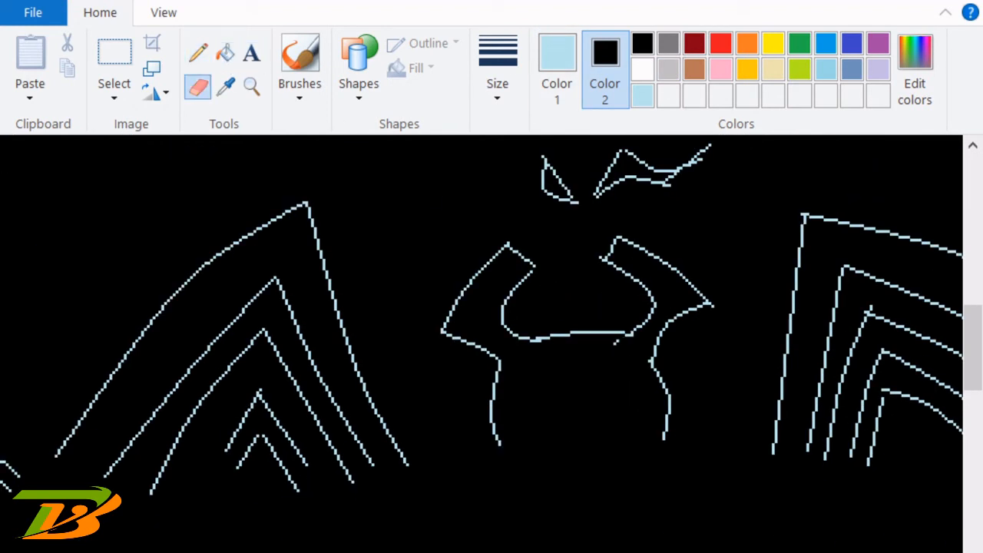
left_click(199, 52)
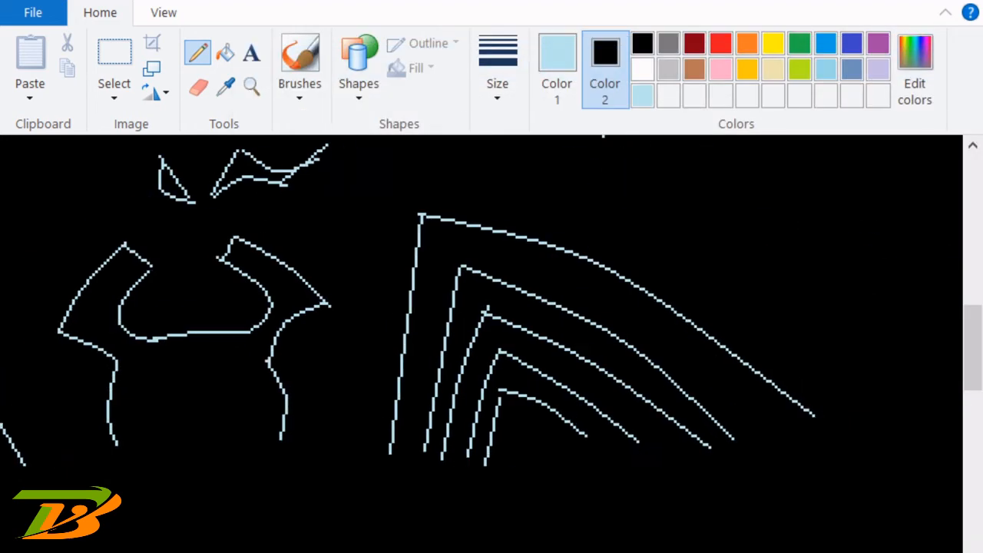
- Erase the stray line ends on the marks above the emblem and pencil the head curve's lower tip closed
scroll(481, 343, "up", 2)
left_click(198, 87)
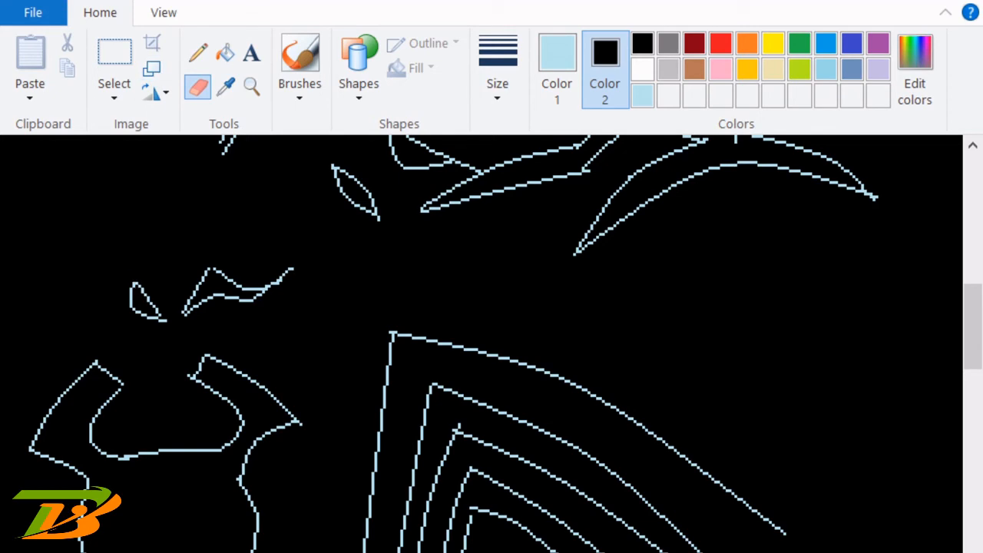
scroll(481, 343, "up", 3)
left_click(198, 53)
scroll(244, 246, "down", 2)
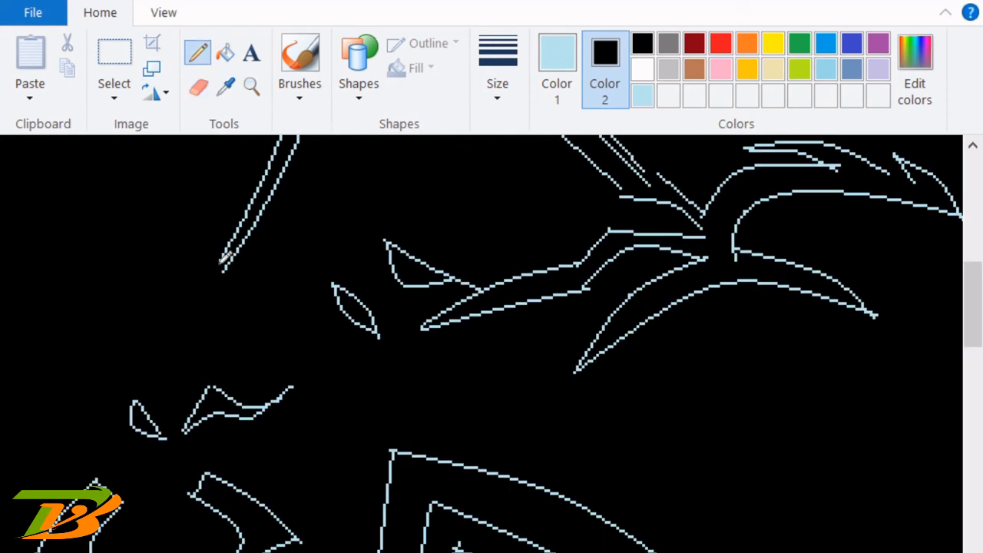
scroll(521, 391, "right", 4)
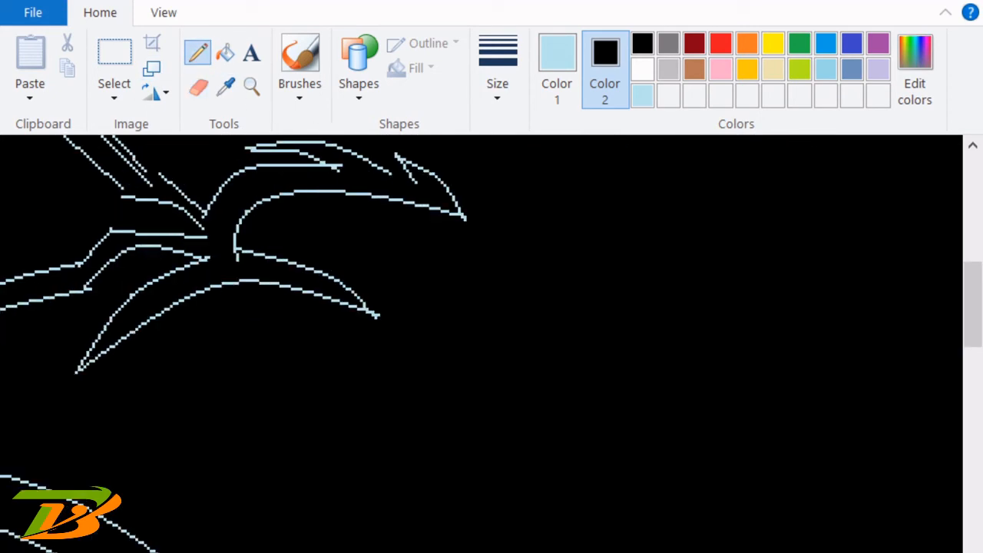
scroll(256, 410, "up", 2)
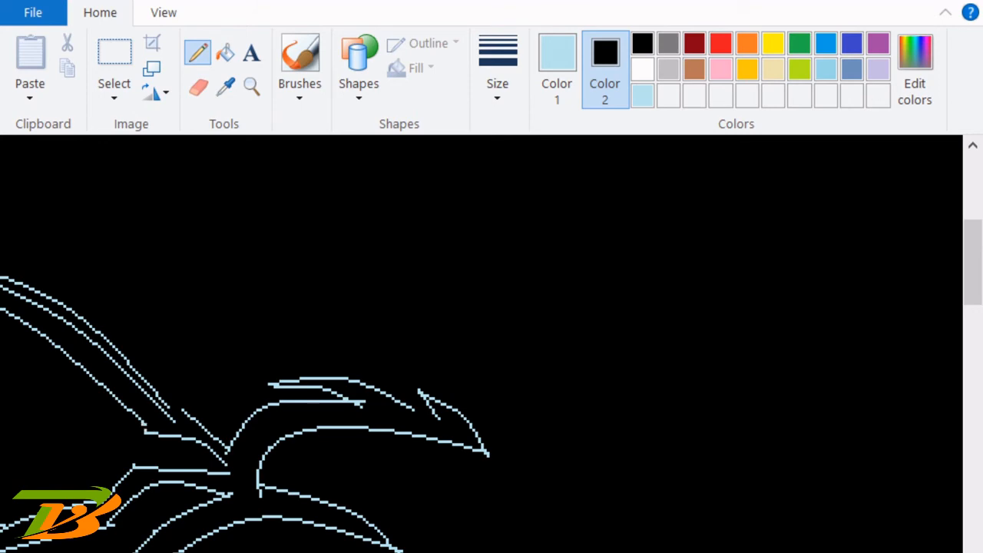
scroll(481, 343, "left", 8)
left_click(251, 86)
right_click(340, 261)
right_click(340, 261)
scroll(341, 261, "up", 2)
scroll(481, 344, "left", 2)
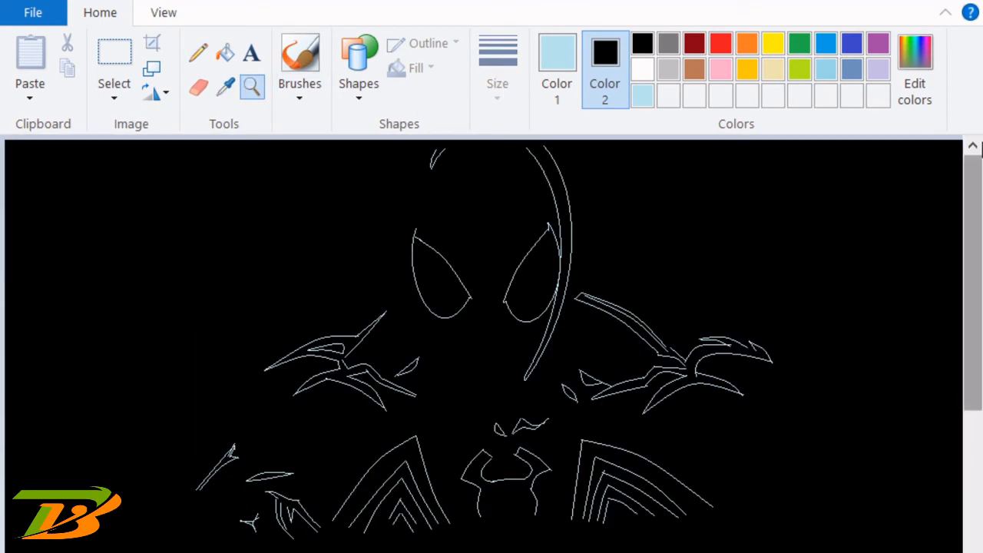
left_click(198, 52)
left_click(251, 86)
left_click(638, 471)
left_click(603, 455)
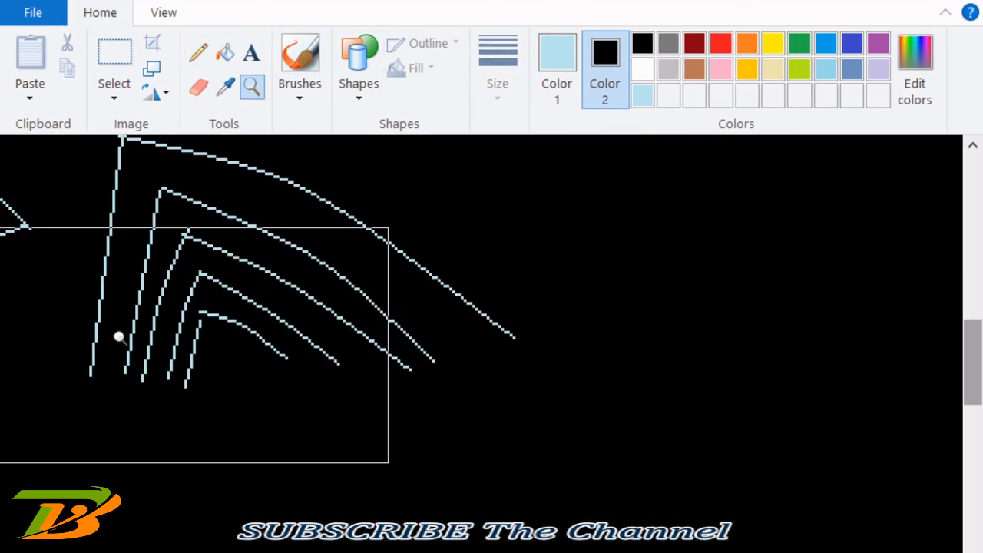
left_click(358, 91)
left_click(349, 121)
left_click(497, 91)
left_click(524, 132)
left_click_drag(435, 365, 524, 349)
key("ctrl+z")
left_click(251, 86)
right_click(316, 290)
right_click(315, 290)
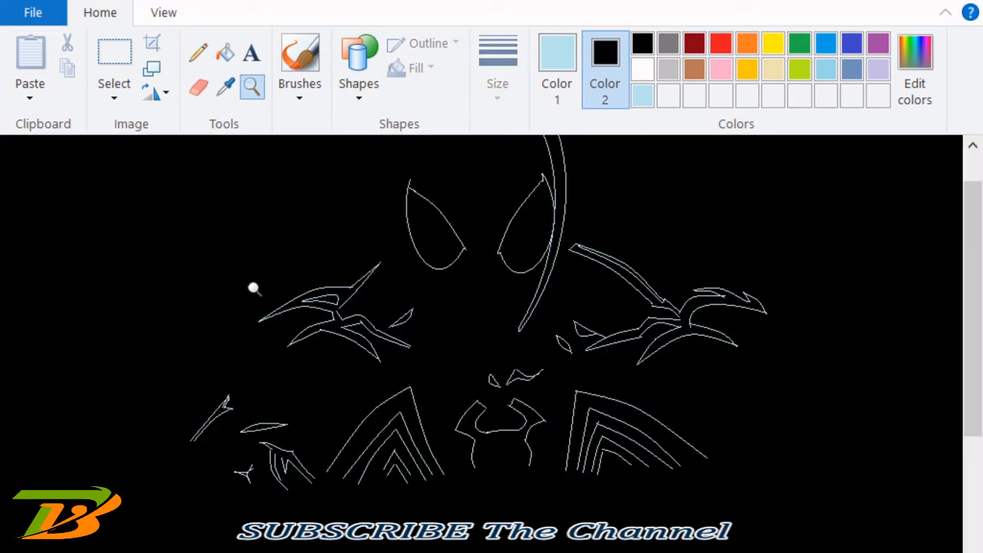
- Draw a straight horizontal line across the canvas at the bottom of the figure and nudge it slightly upward
left_click(363, 86)
left_click(351, 121)
left_click_drag(57, 484, 946, 474)
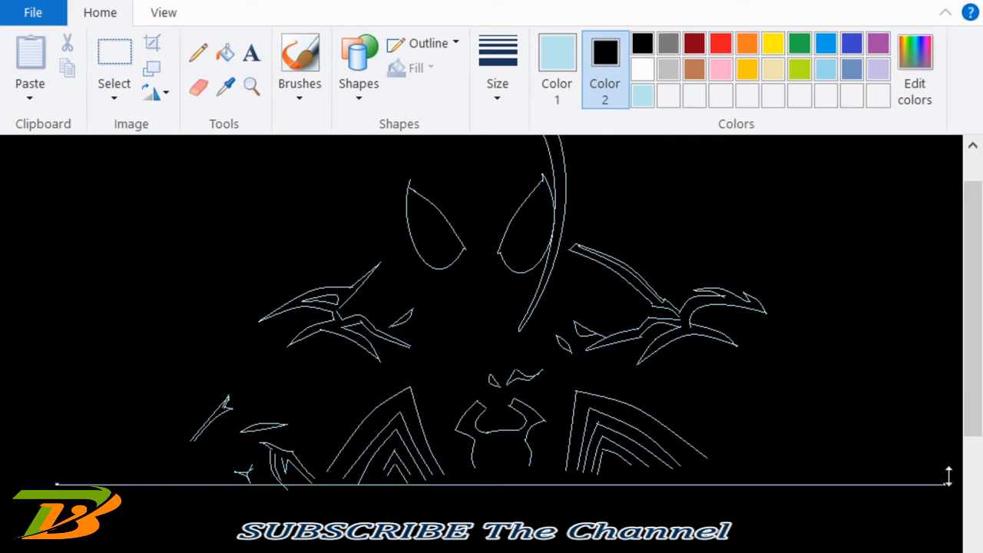
key("Up")
key("Up")
key("Up")
key("Up")
key("Up")
key("Up")
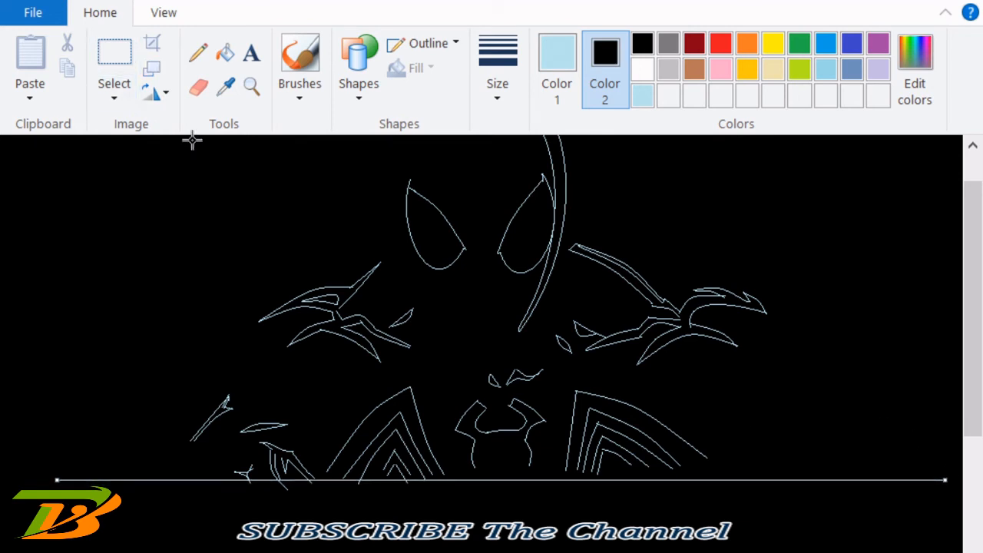
- Extend the outer ends of the right chest stripes down to the horizontal line
left_click(251, 86)
left_click(708, 438)
left_click(358, 91)
left_click(351, 120)
left_click_drag(468, 387, 545, 447)
left_click_drag(535, 434, 530, 432)
left_click(533, 432)
left_click(448, 410)
left_click_drag(425, 411, 459, 443)
left_click_drag(401, 412, 435, 446)
mouse_move(362, 411)
left_mouse_down()
mouse_move(373, 407)
mouse_move(394, 440)
left_mouse_up()
left_click(398, 443)
left_click_drag(327, 408, 373, 454)
double_click(344, 425)
left_click(260, 444)
- Extend the inner ends of the right chest stripes down past the horizontal line
left_click_drag(260, 427, 255, 450)
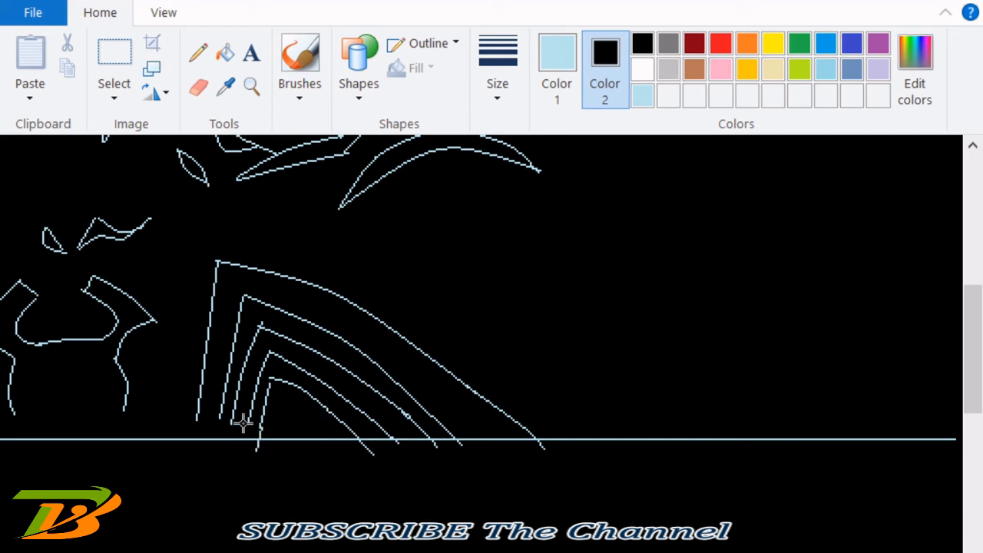
left_click_drag(197, 413, 214, 456)
left_click_drag(231, 423, 251, 456)
left_click(305, 484)
left_click_drag(250, 456, 264, 467)
key("ctrl+z")
left_click_drag(247, 422, 241, 453)
left_click(307, 483)
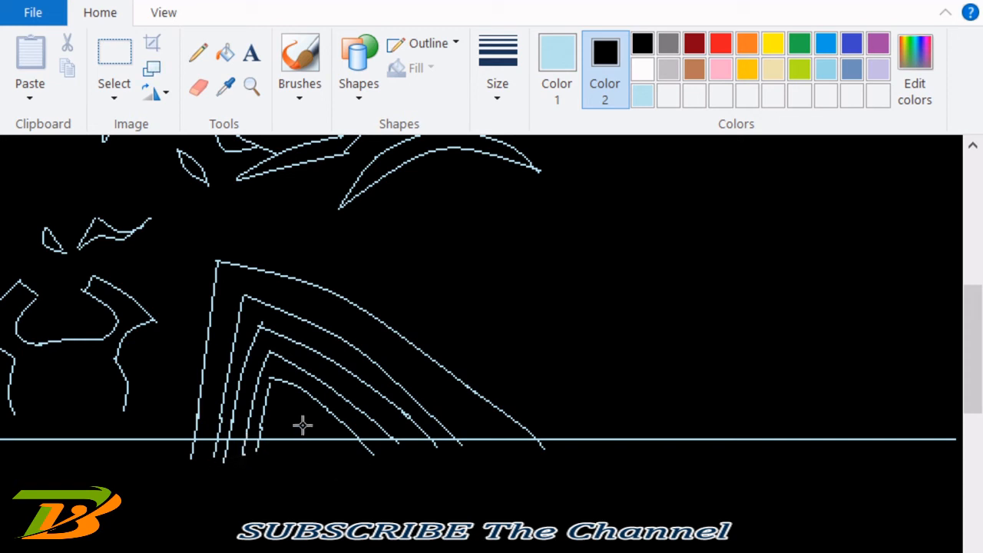
- Extend the ends of the left chest stripes down to the horizontal line
scroll(307, 430, "left", 5)
left_click_drag(389, 427, 410, 458)
left_click(390, 489)
left_click(276, 484)
left_click_drag(270, 420, 253, 457)
key("ctrl+z")
left_click_drag(359, 422, 384, 458)
left_click_drag(159, 414, 137, 452)
left_click(183, 440)
mouse_move(188, 430)
left_mouse_down()
mouse_move(182, 453)
mouse_move(178, 444)
left_mouse_up()
key("ctrl+z")
- Extend the head outline curves up to the canvas's upper edge
scroll(179, 444, "left", 4)
scroll(178, 444, "right", 5)
scroll(481, 343, "up", 3)
left_click(252, 88)
right_click(318, 310)
scroll(318, 310, "up", 2)
- Crop the canvas to the area above the horizontal base line, keeping its full width
left_click(114, 54)
scroll(481, 344, "left", 3)
scroll(481, 343, "left", 1)
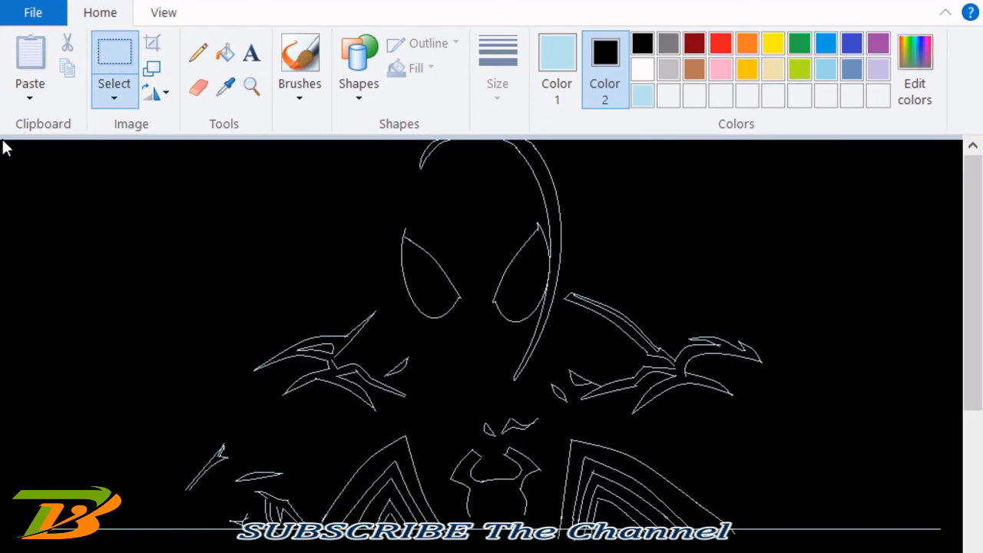
left_click_drag(6, 142, 962, 525)
left_click(152, 48)
- Select the emblem outline between the chest stripes with a free-form selection and delete it
left_click(114, 98)
left_click(154, 176)
mouse_move(447, 514)
left_mouse_down()
mouse_move(513, 439)
mouse_move(496, 533)
mouse_move(454, 509)
left_mouse_up()
left_click(113, 99)
left_click(161, 283)
- Draw a circle between the chest stripes at the canvas's lower edge as the centre of a new emblem
left_click(359, 77)
left_click(383, 121)
mouse_move(465, 476)
left_mouse_down()
mouse_move(535, 535)
mouse_move(519, 528)
left_mouse_up()
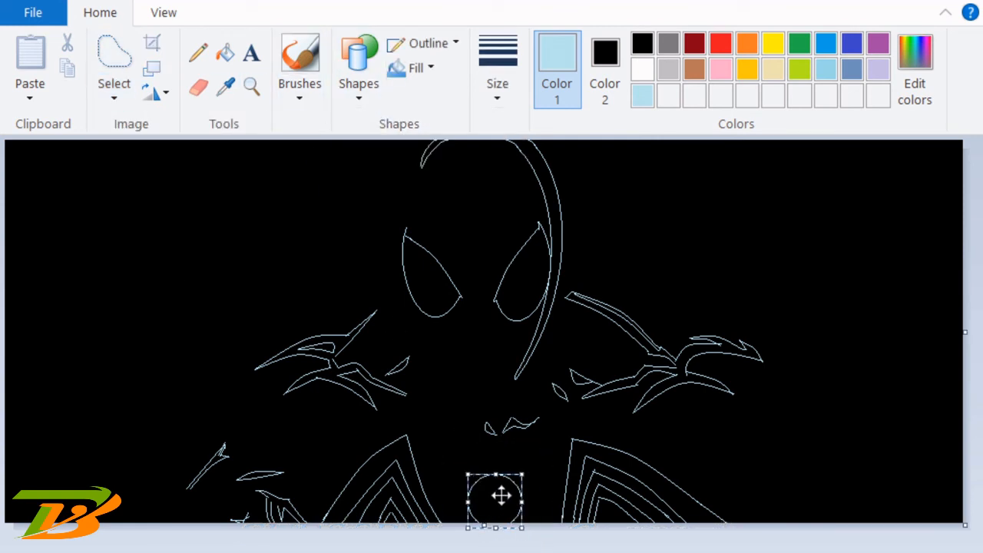
left_click(485, 375)
- Draw a curved horn outline rising from the upper right of the emblem circle with the Curve tool
left_click(358, 77)
left_click(367, 121)
mouse_move(510, 446)
left_mouse_down()
mouse_move(509, 486)
mouse_move(519, 463)
mouse_move(520, 471)
mouse_move(544, 463)
mouse_move(532, 469)
mouse_move(526, 454)
mouse_move(522, 486)
mouse_move(533, 466)
left_mouse_up()
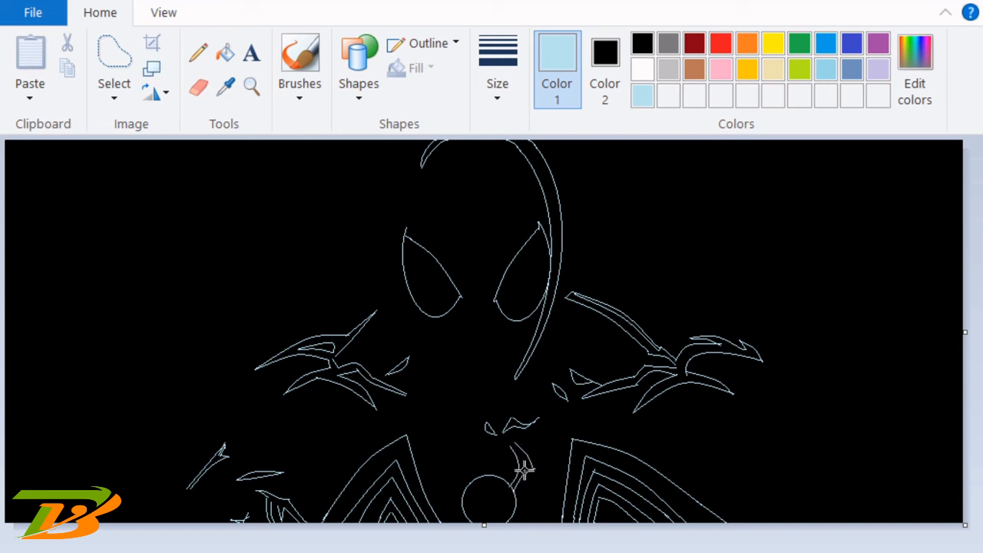
- Close the open upper end of the right horn with a short line and erase the stray pixels around it
left_click(251, 86)
left_click(445, 472)
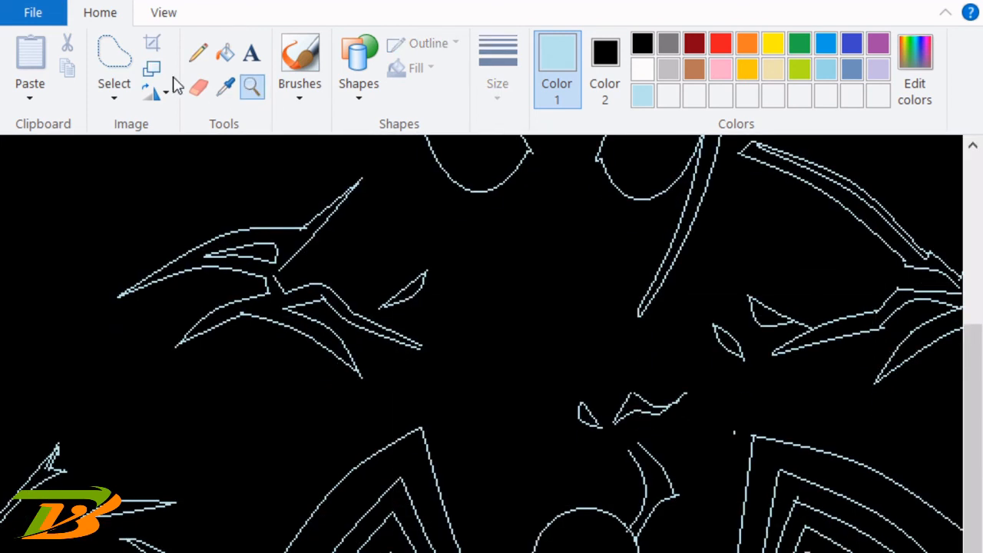
left_click(358, 65)
left_click(369, 121)
left_click(198, 88)
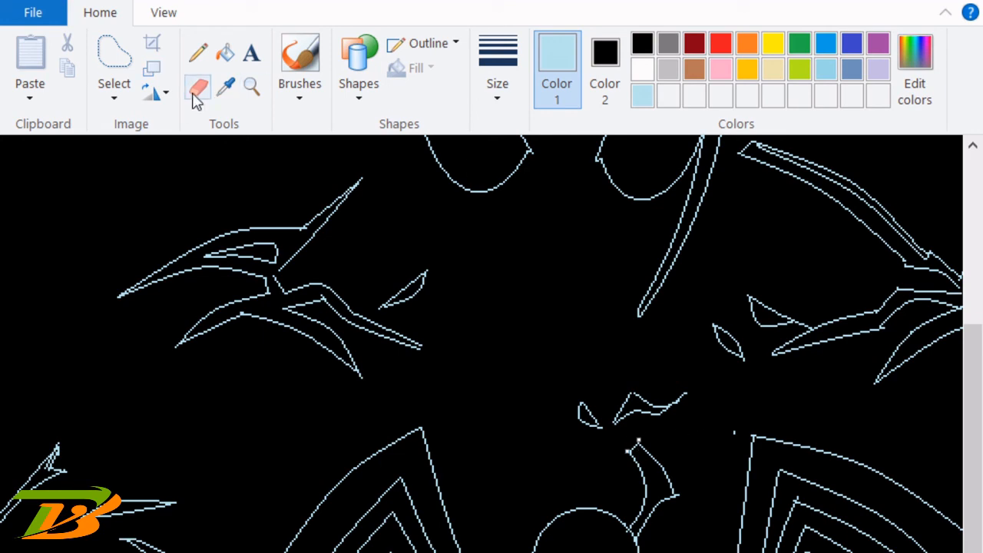
left_click(252, 87)
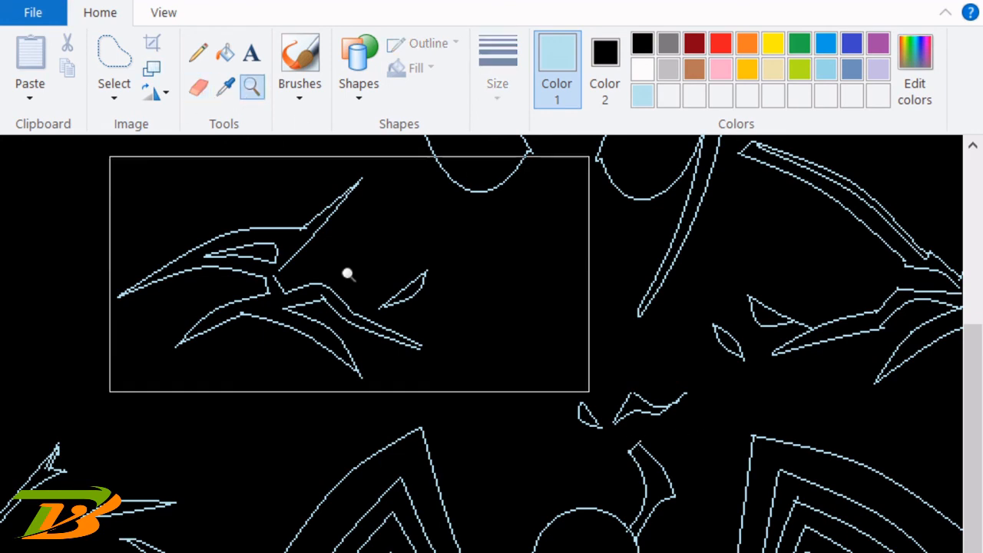
right_click(268, 142)
- Turn on transparent selection and choose the rectangular selection shape
left_click(123, 96)
left_click(165, 313)
left_click(122, 96)
left_click(132, 152)
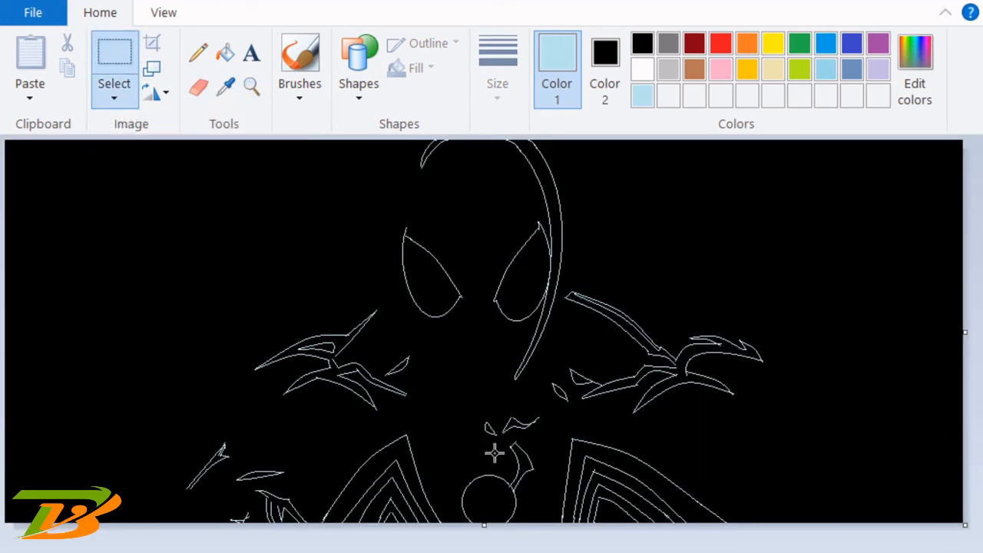
- Copy the right horn with a free-form selection, mirror the copy horizontally and place it at the emblem circle's upper left
left_click(122, 96)
left_click(184, 177)
mouse_move(502, 485)
left_mouse_down()
mouse_move(505, 434)
mouse_move(535, 479)
mouse_move(501, 489)
left_mouse_up()
left_click(63, 70)
left_click(31, 56)
left_click_drag(38, 177, 461, 469)
left_click(163, 95)
left_click(184, 198)
left_click(163, 95)
left_click(184, 170)
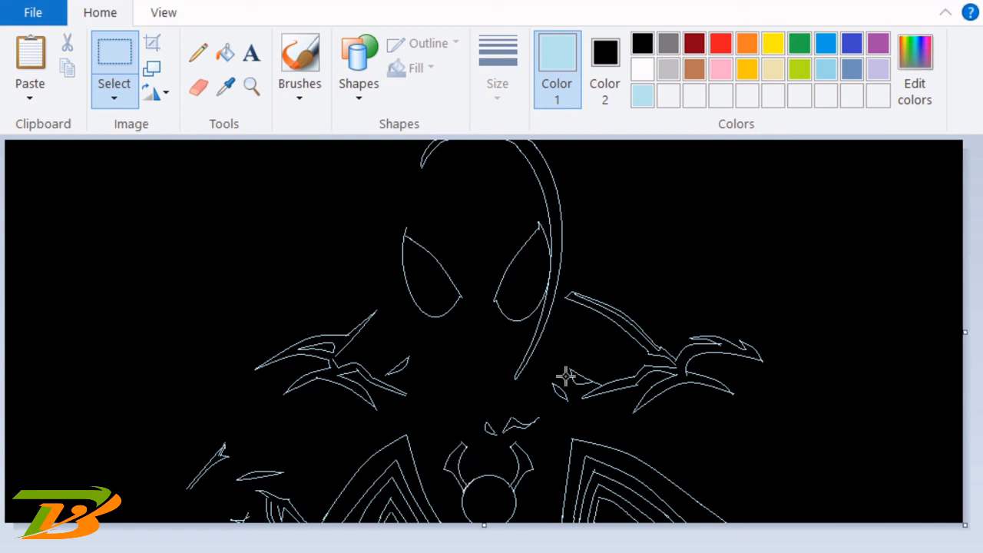
- Fill the head's right-hand band and both eyes with light blue
left_click(225, 52)
left_click(554, 192)
left_click(526, 272)
left_click(434, 284)
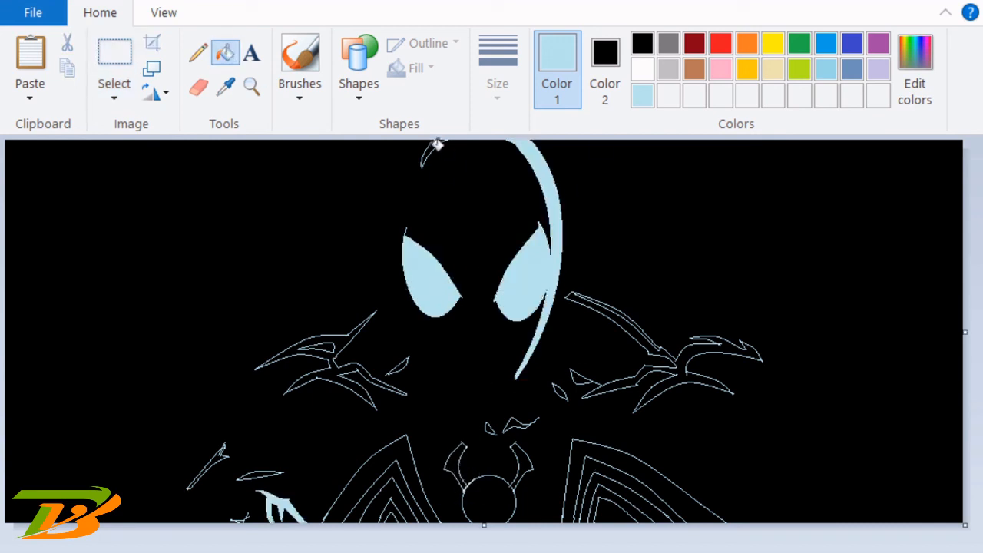
- Fill the right shoulder strip and the small shapes beside the right arm with light blue
left_click(576, 296)
left_click(582, 378)
left_click(565, 390)
- Fill the right and left chest stripes, the emblem circle and its horns with light blue
left_click(664, 470)
left_click(650, 500)
left_click(410, 453)
left_click(507, 507)
left_click(457, 455)
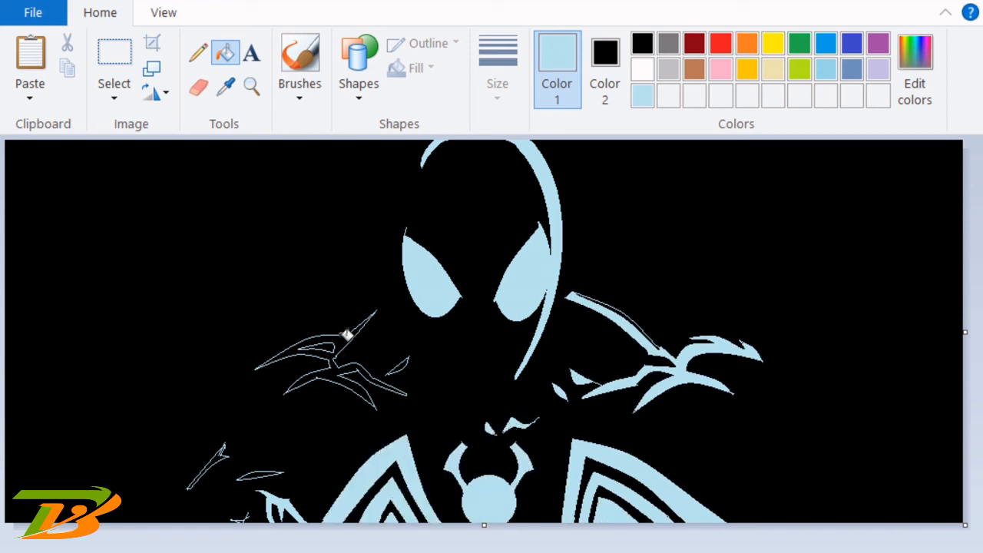
- Fill the left shoulder shapes and the slivers on the lower left arm with light blue
left_click(347, 336)
left_click(399, 365)
left_click(265, 472)
left_click(215, 459)
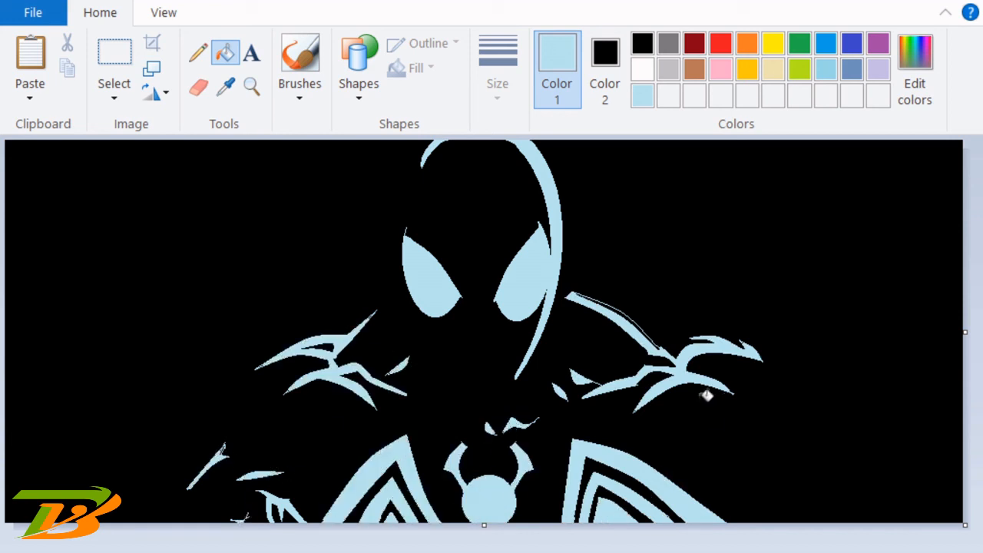